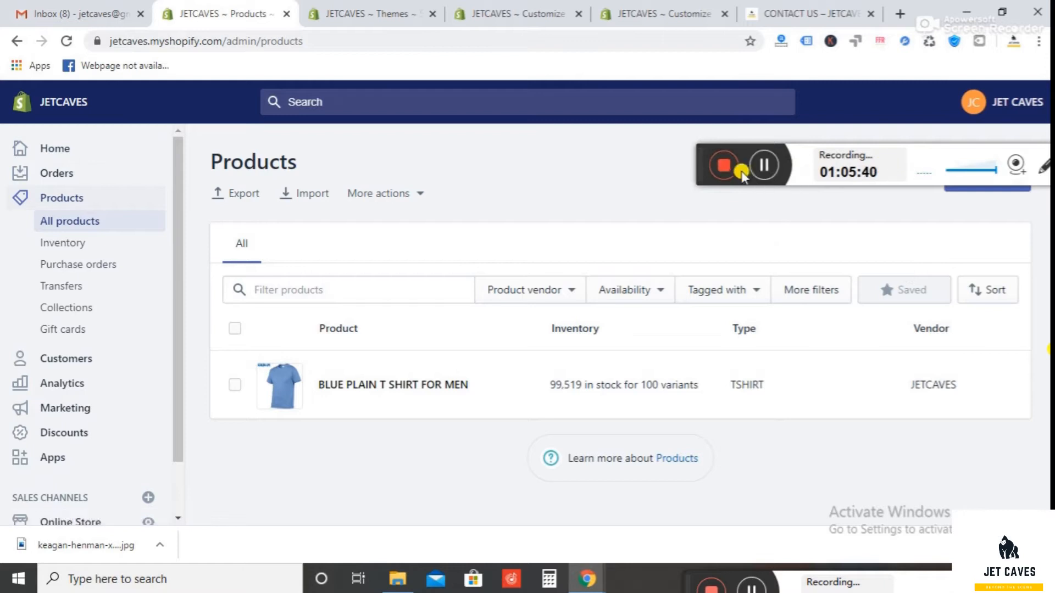
Step: Start a new product and upload the image JET (1).jpg from the jetcaves folder as its media
drag(699, 161, 414, 161)
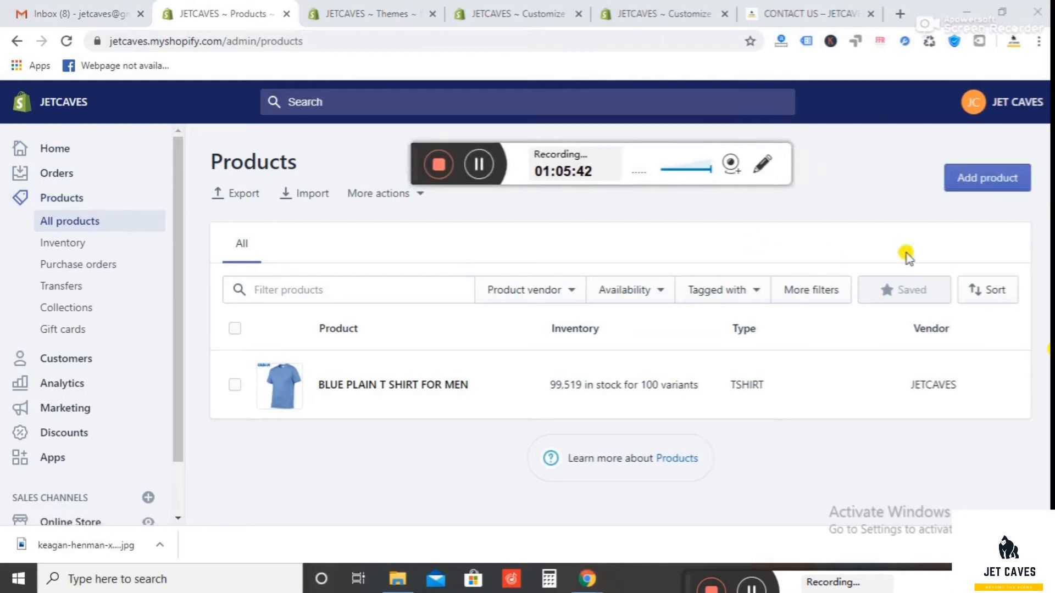
click(994, 186)
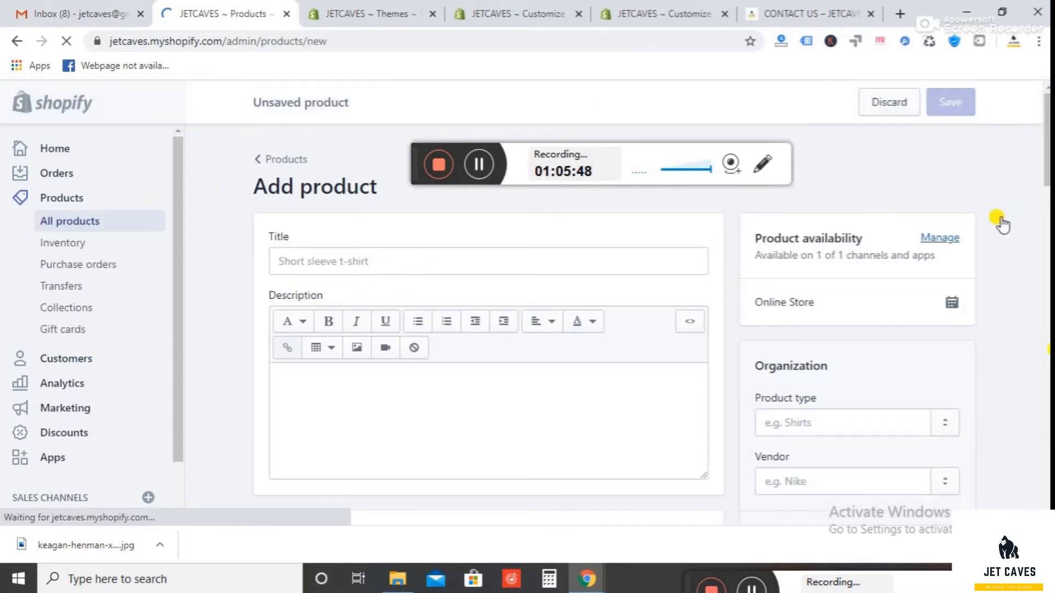
scroll(478, 346, down, 6)
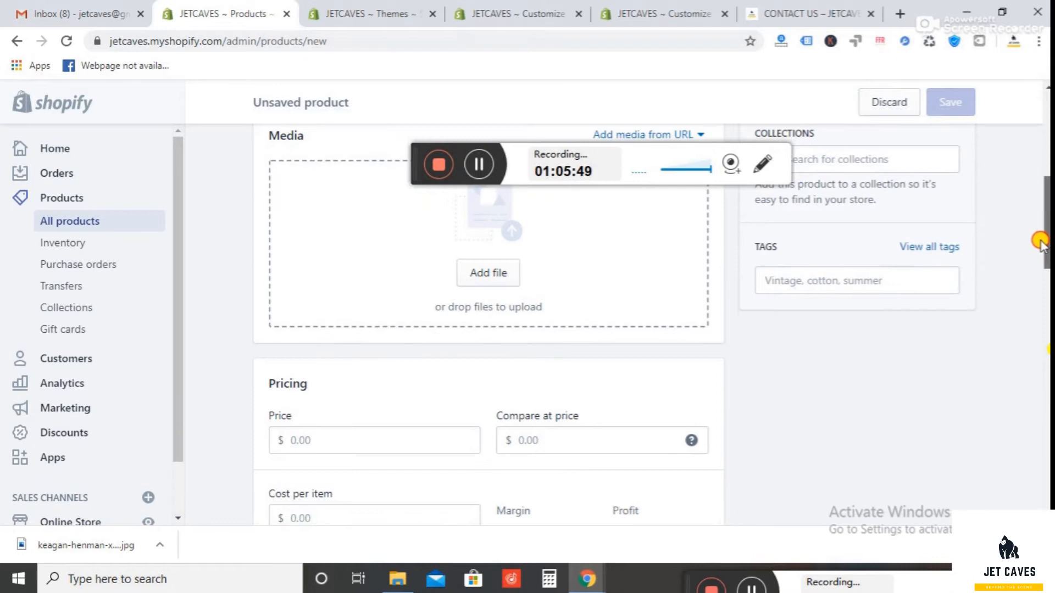
scroll(478, 346, up, 1)
click(478, 352)
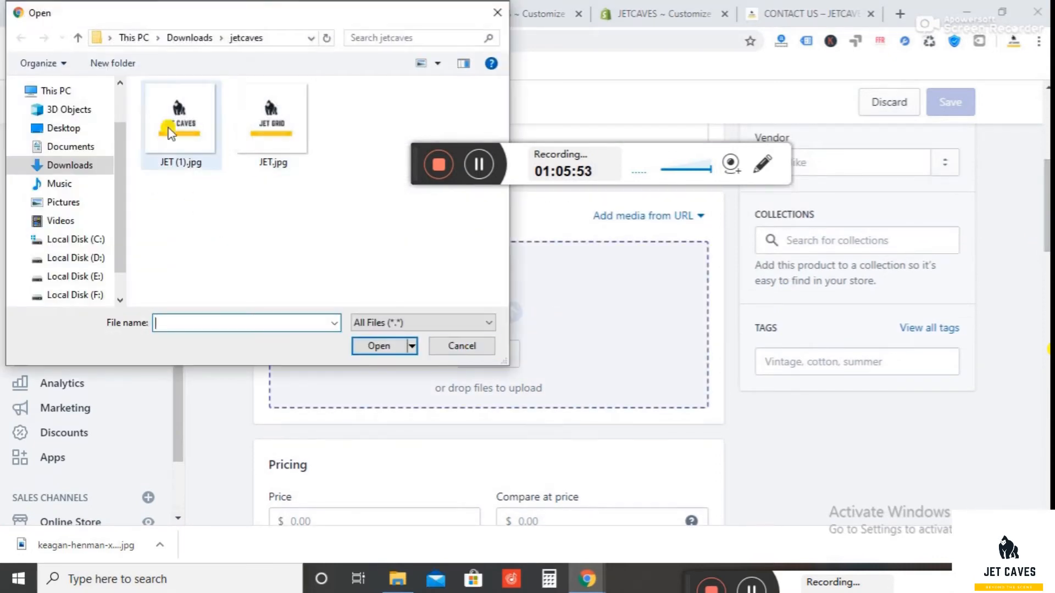
click(181, 118)
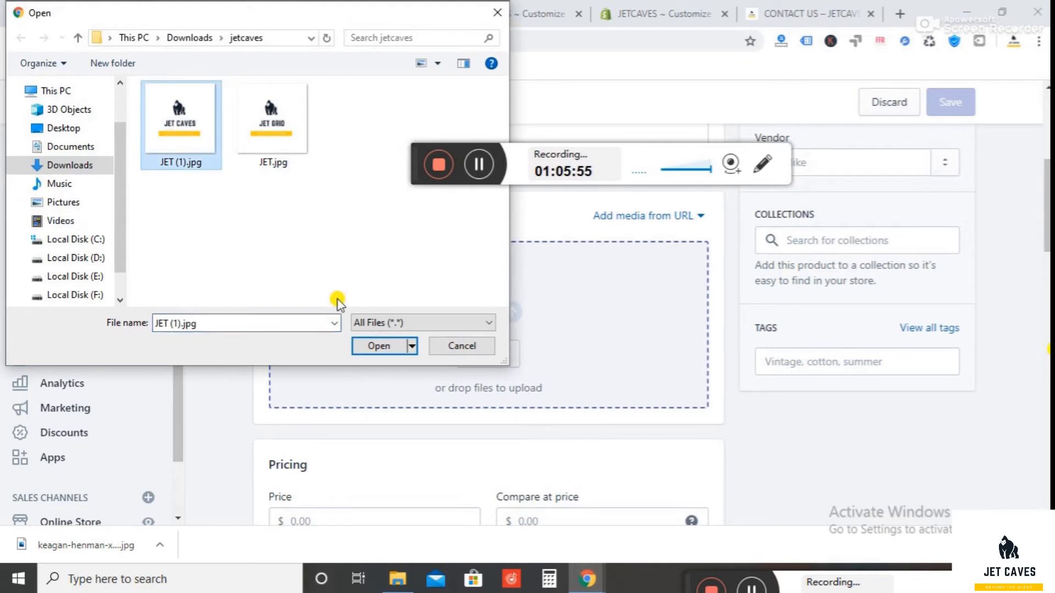
click(381, 346)
Step: Title the product JETCAVES and enter the description "EXAMPLE : HOW TO ADD YOUR OWN PRODUCT IN STORE"
scroll(379, 341, up, 5)
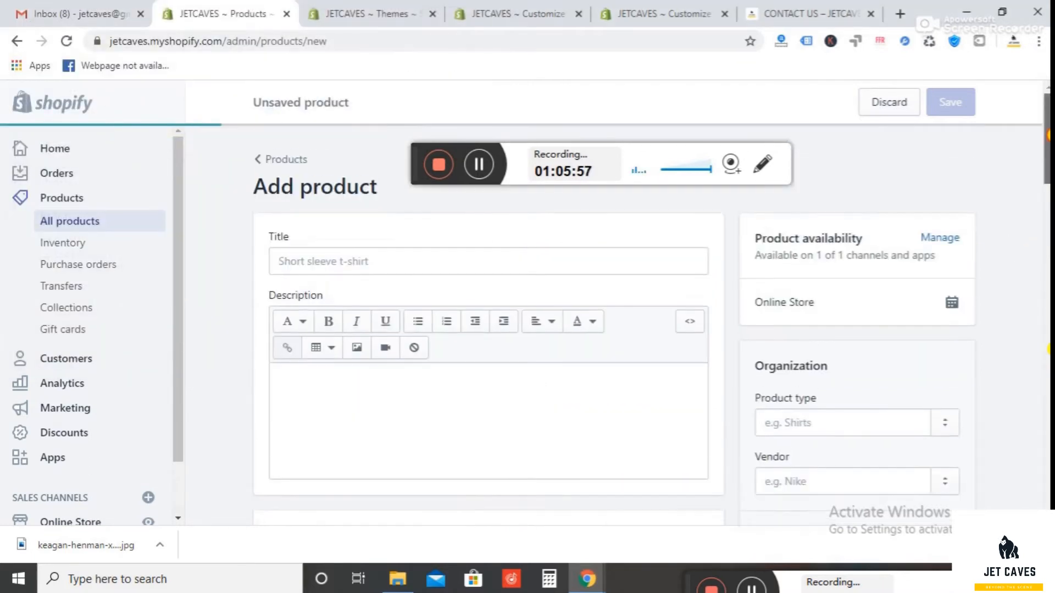
click(412, 261)
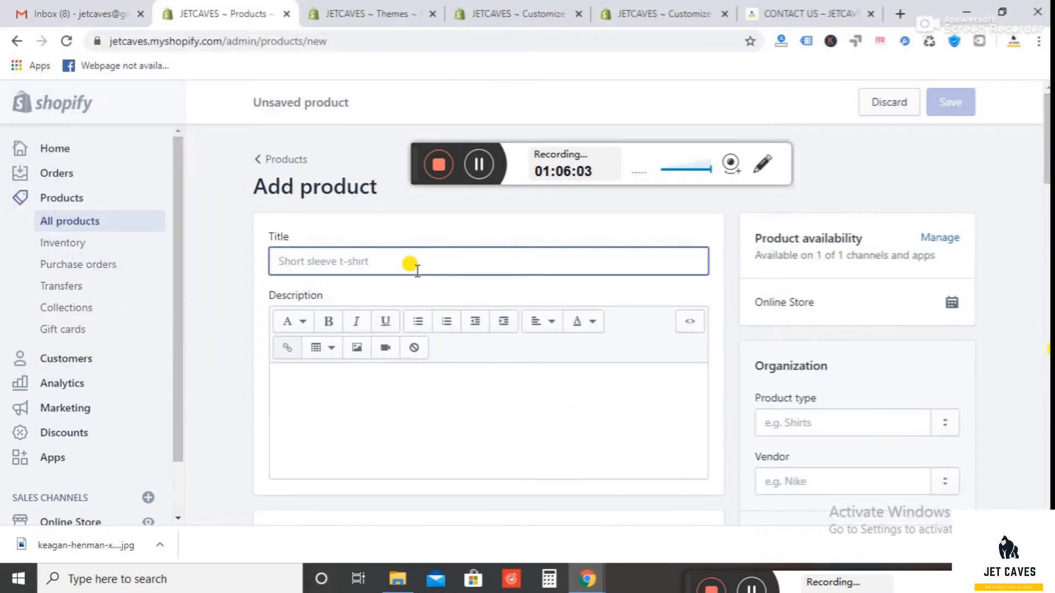
text(JETCAVES)
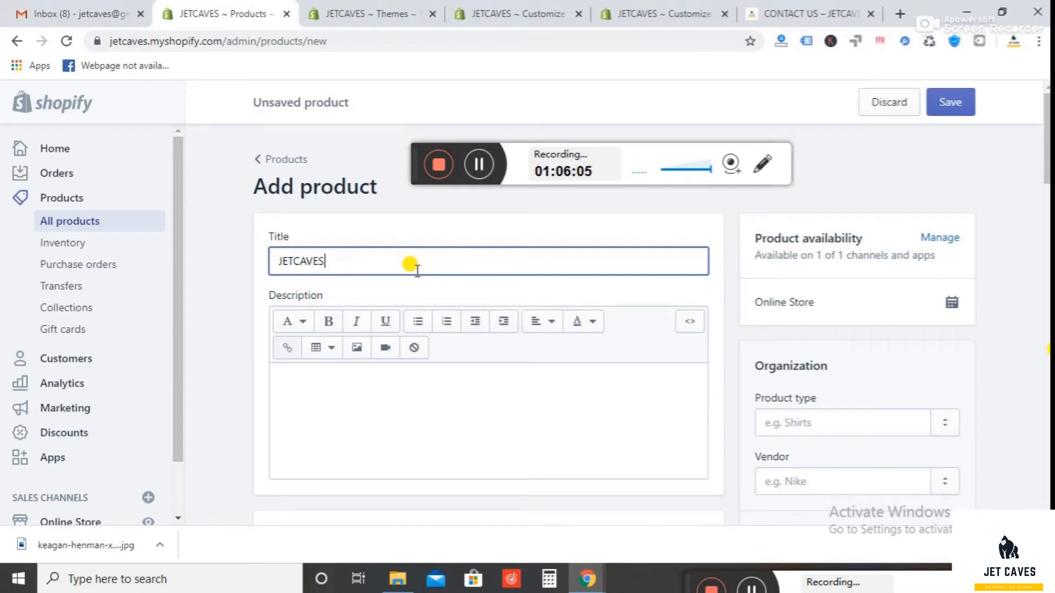
click(353, 428)
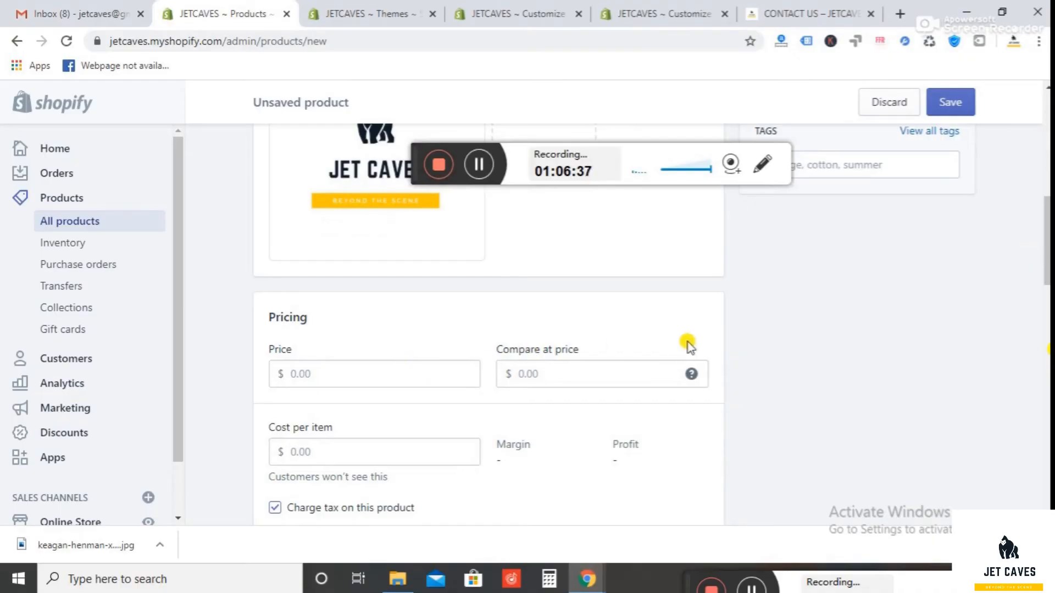
Step: Set the product's price to $1.00 and its compare at price to $20.00
scroll(1050, 256, down, 3)
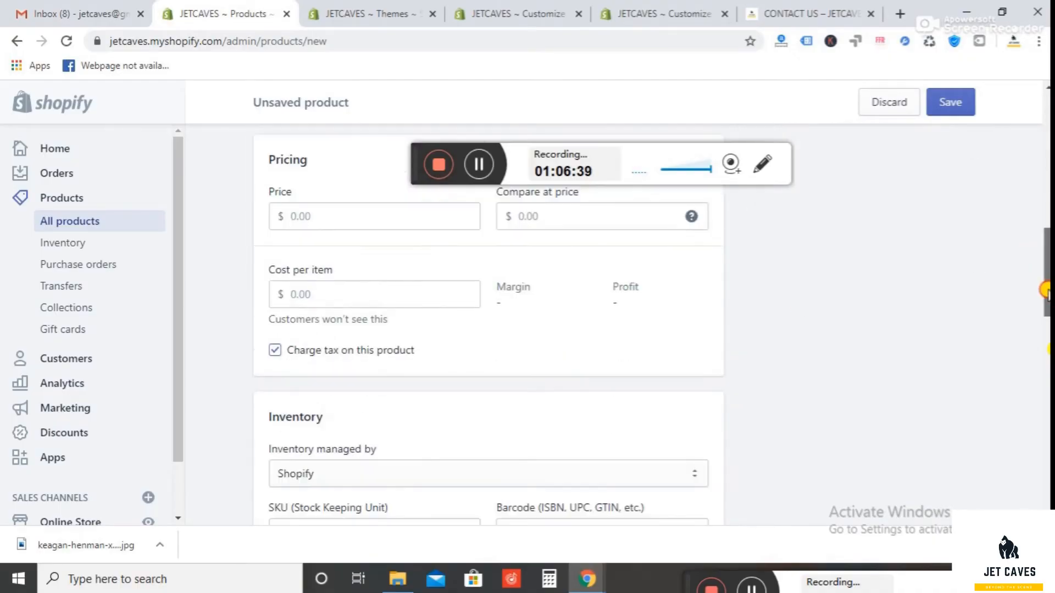
scroll(1049, 280, up, 2)
click(297, 305)
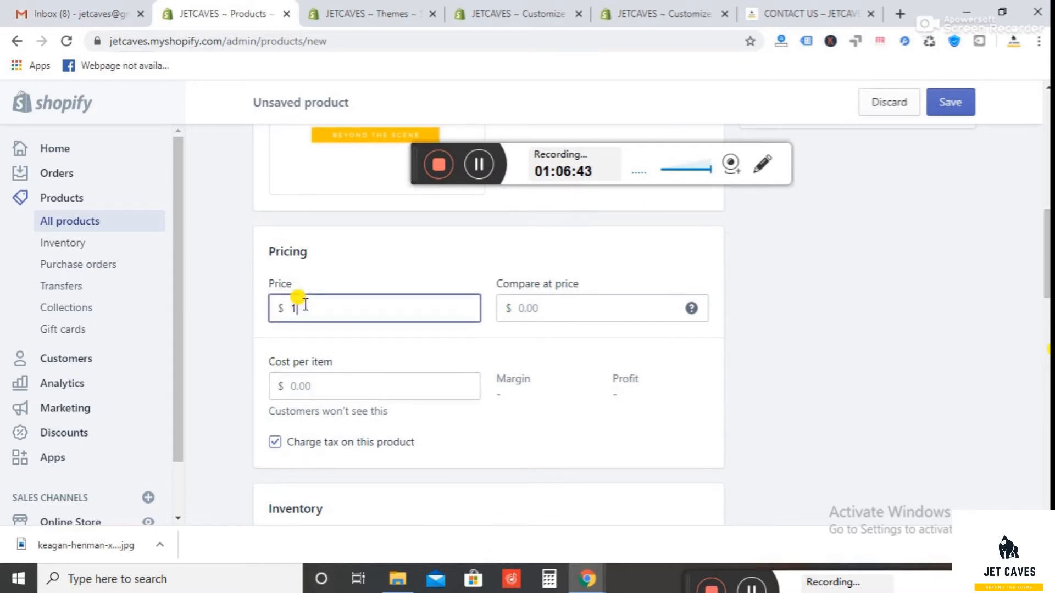
click(517, 308)
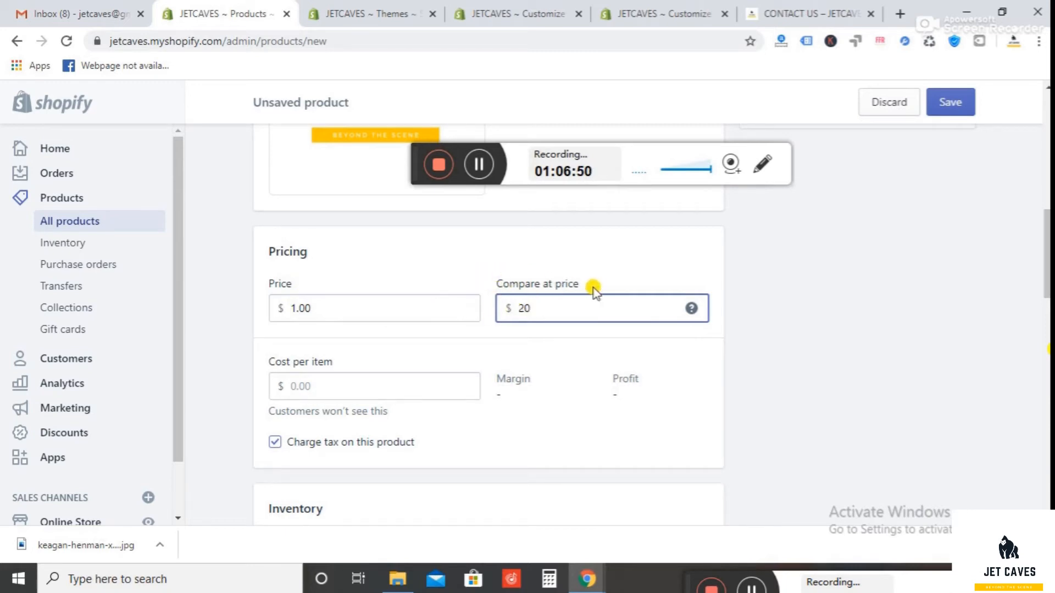
Step: Set the cost per item to $0.50 and check the resulting margin and profit
click(358, 383)
text(1)
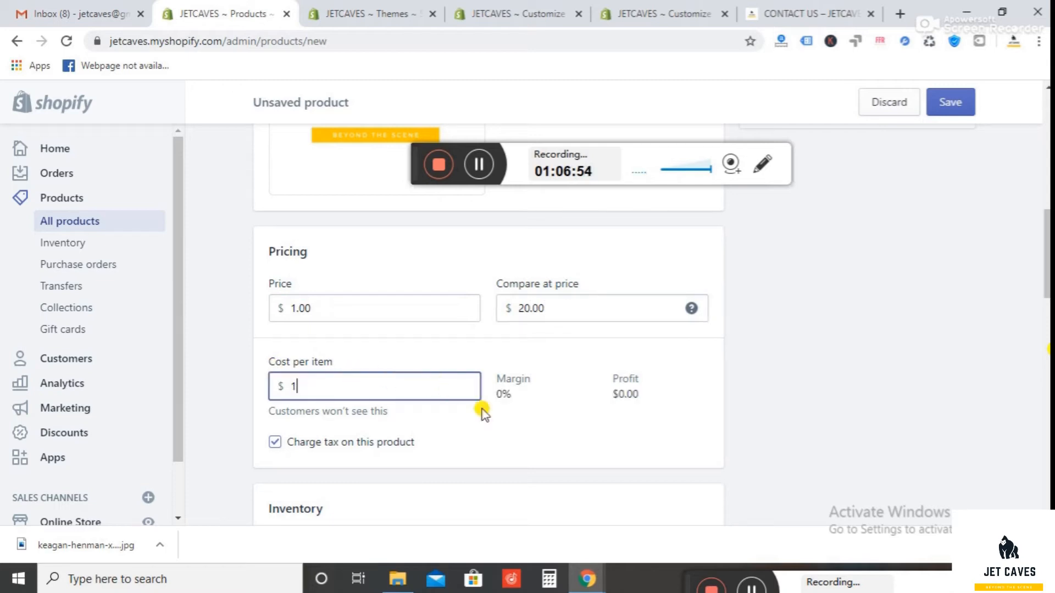
key(BackSpace)
mouse_move(267, 361)
mouse_down()
mouse_move(308, 365)
mouse_move(268, 361)
mouse_up()
click(306, 380)
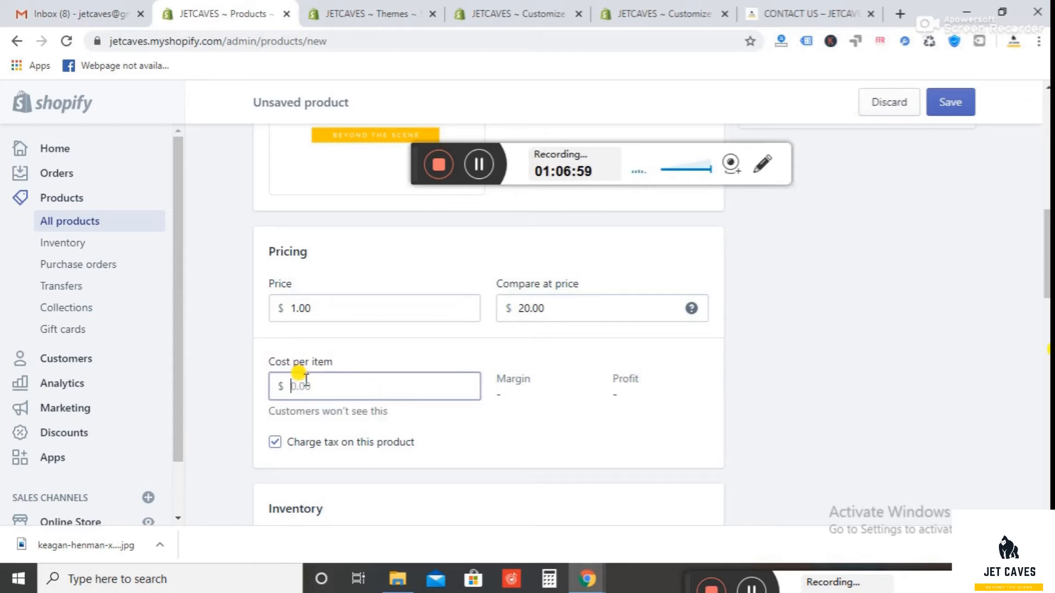
text(0.5)
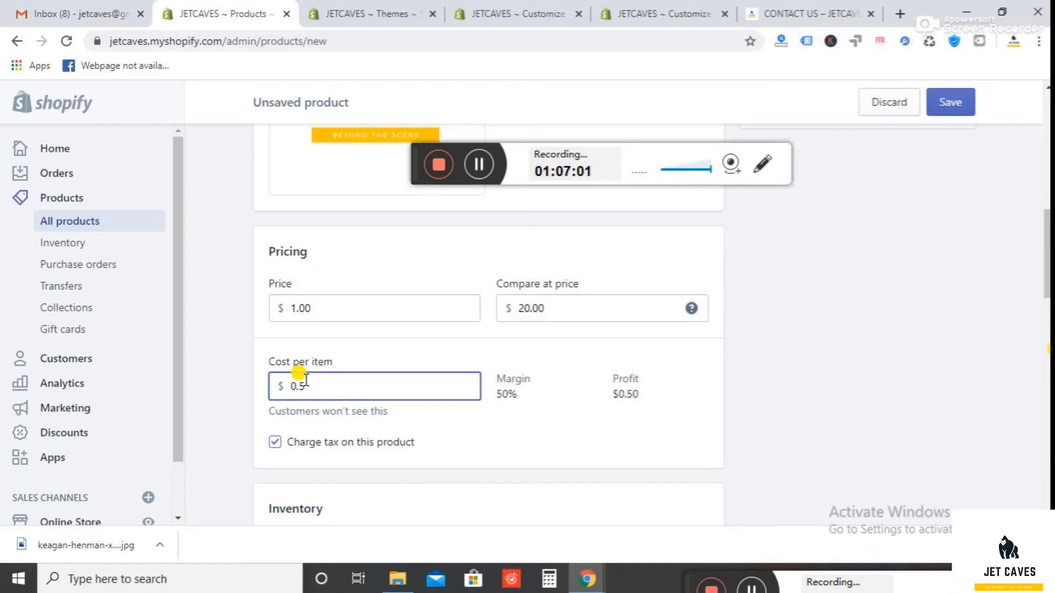
click(496, 424)
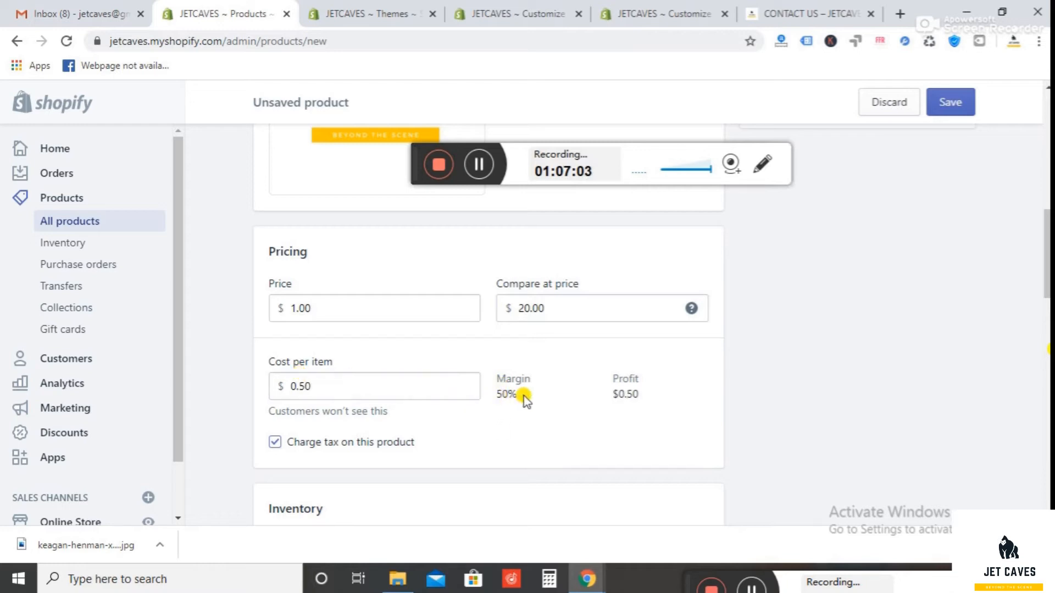
drag(595, 394, 632, 396)
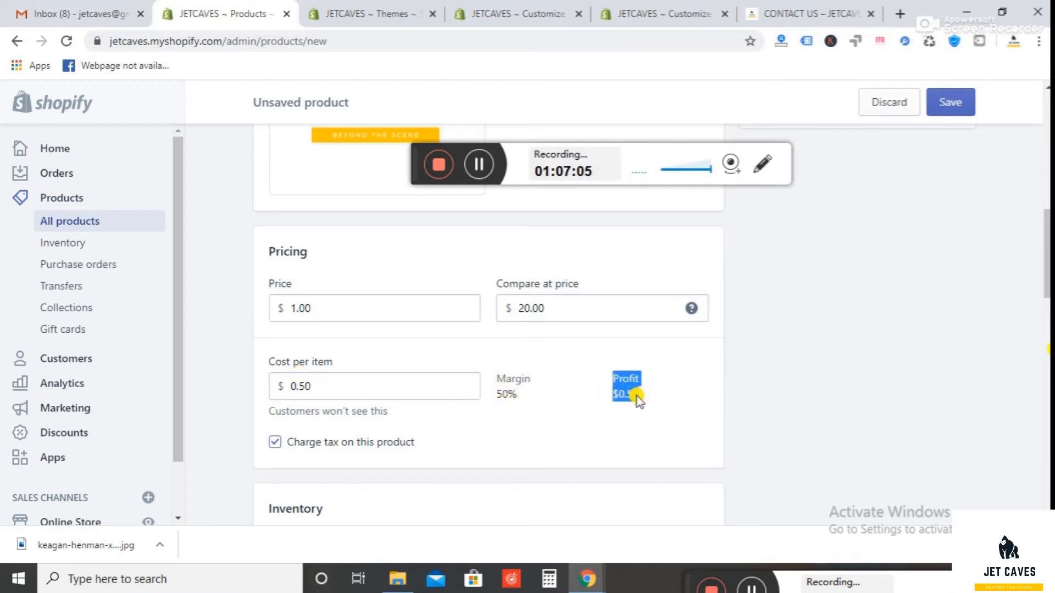
Step: Choose Shopify as the manager of the product's inventory
drag(1047, 258, 1047, 310)
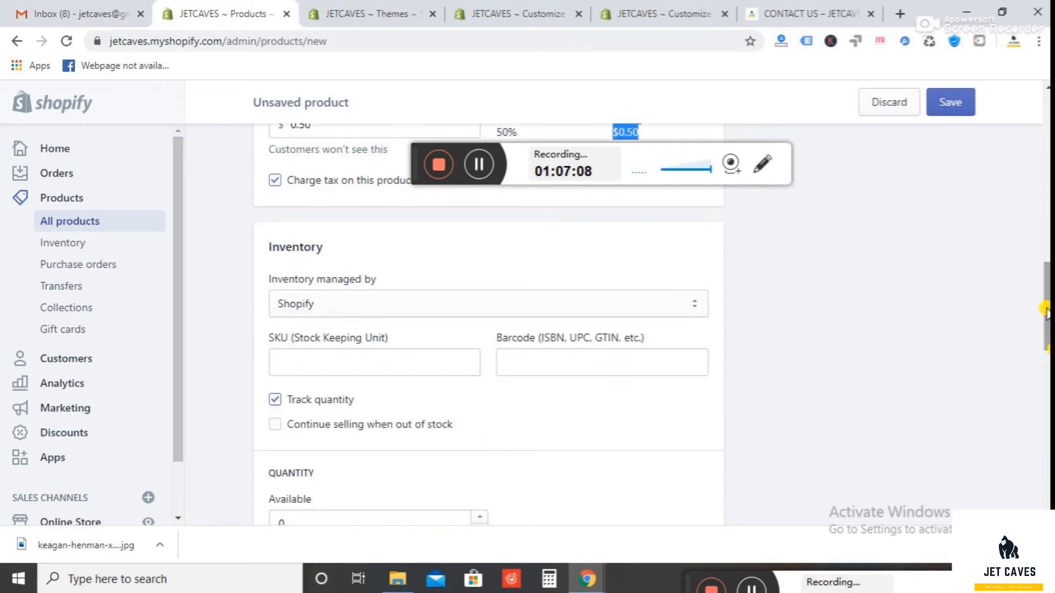
click(610, 295)
click(609, 295)
click(609, 295)
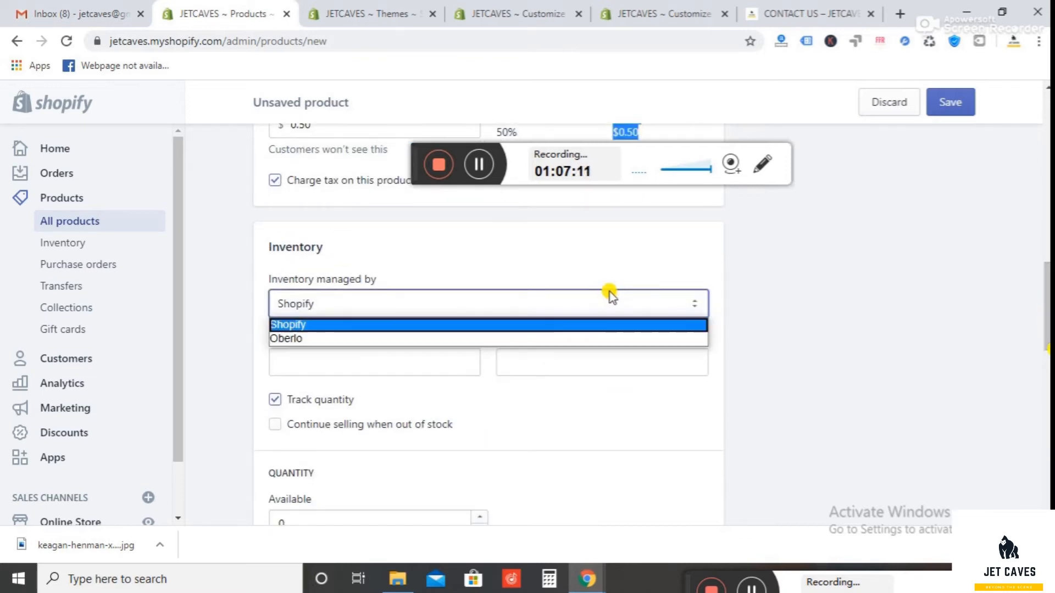
click(474, 325)
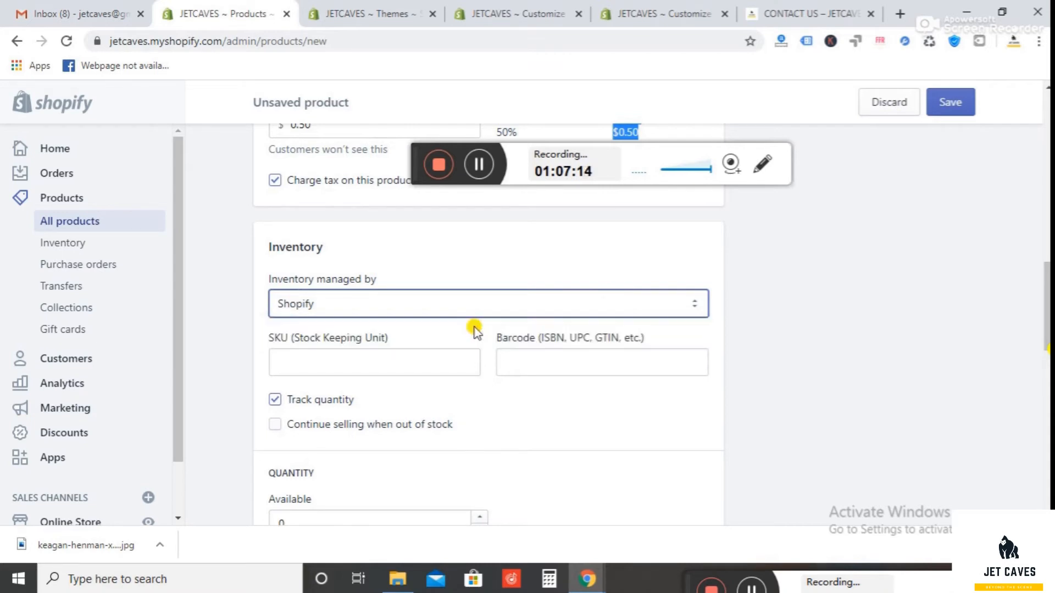
Step: Leave the SKU blank and set the available quantity to 100
click(392, 359)
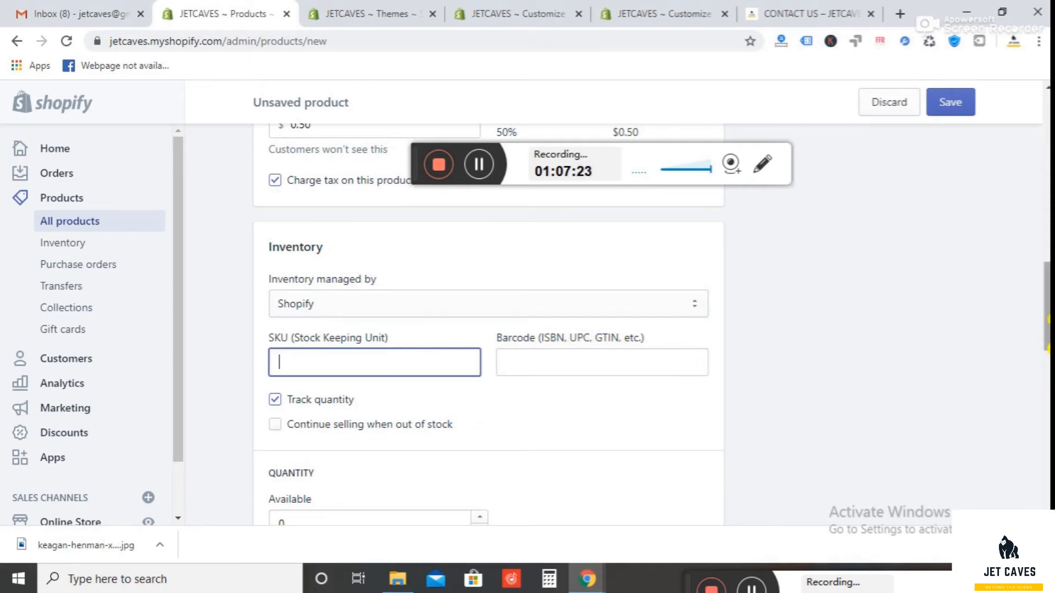
scroll(1047, 319, down, 3)
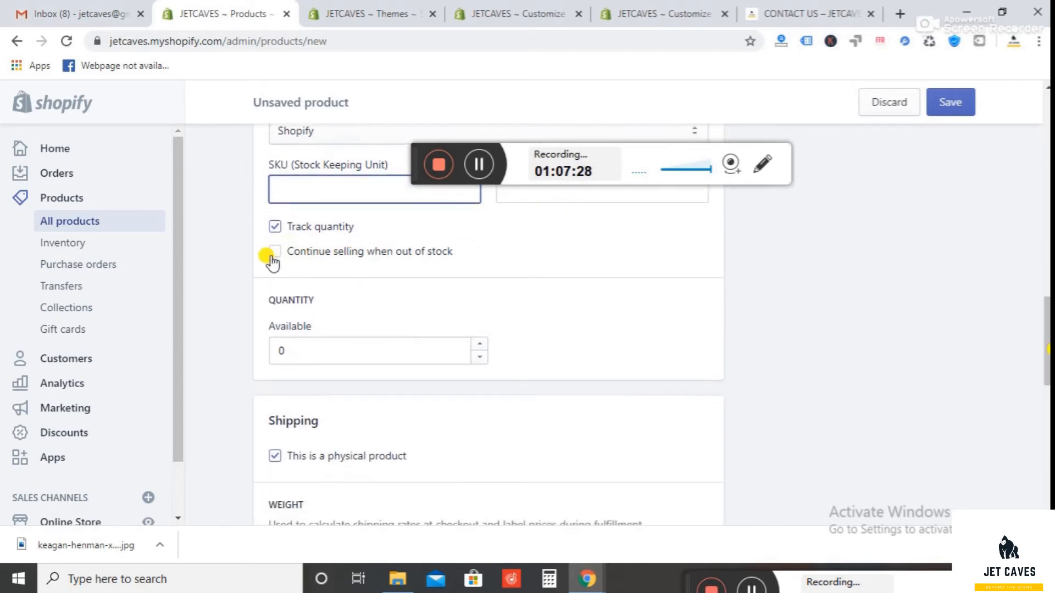
click(350, 345)
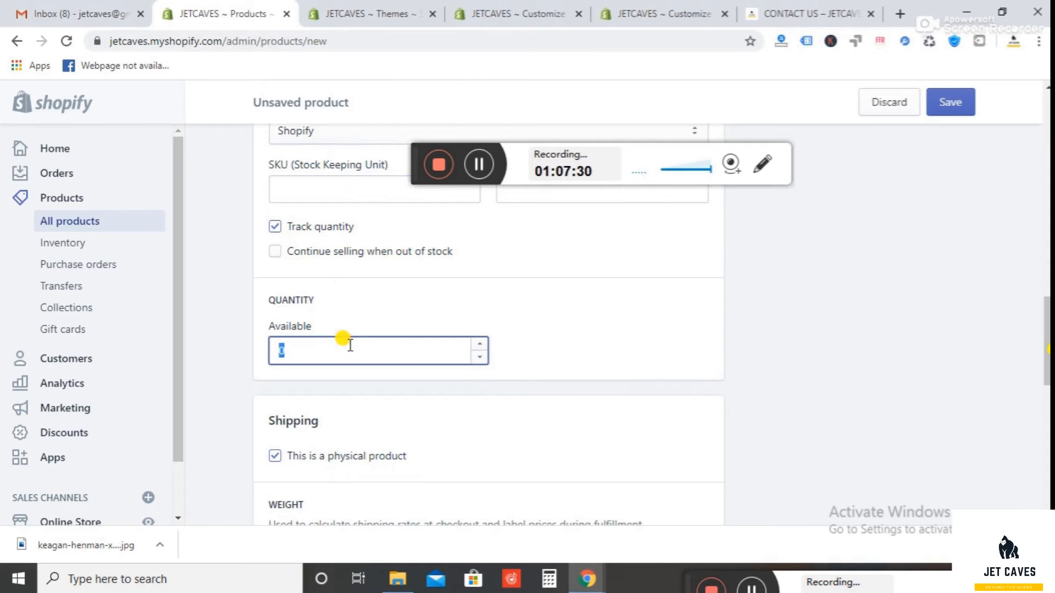
text(100)
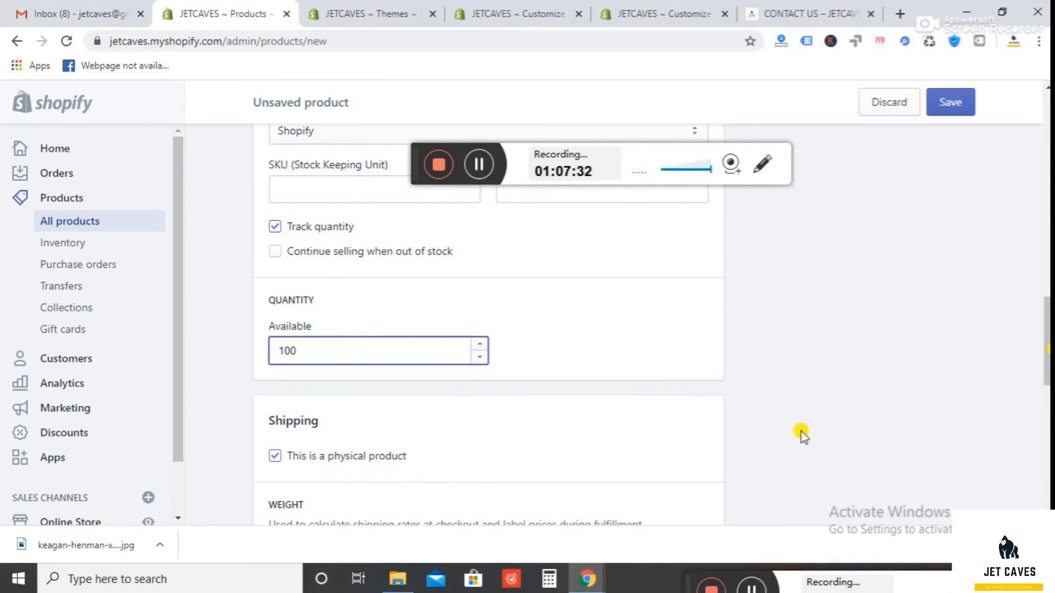
Step: Set the product's shipping weight to 1.0 lb
scroll(1047, 409, down, 4)
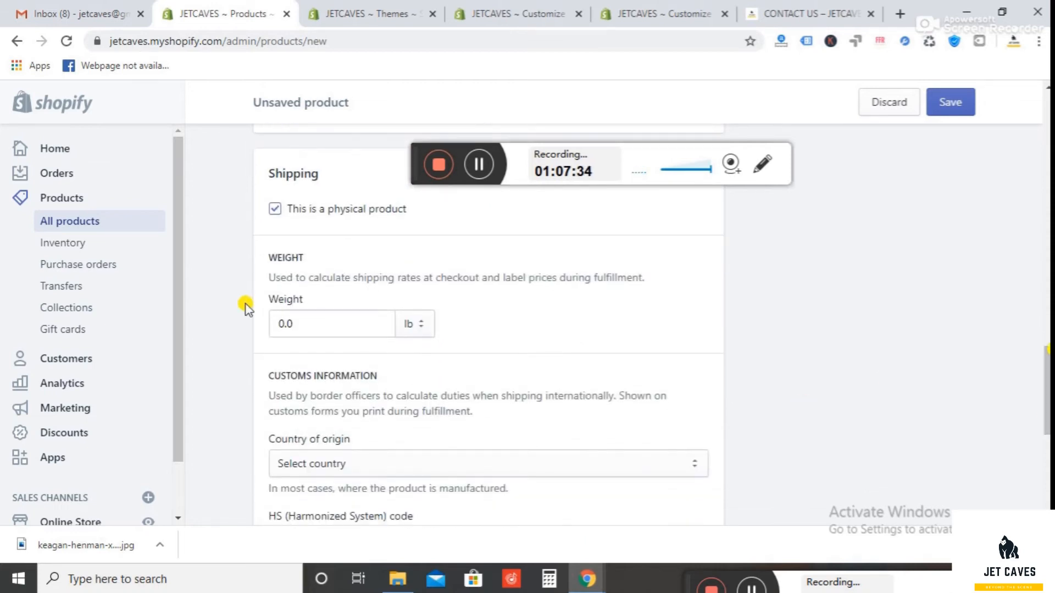
double_click(301, 323)
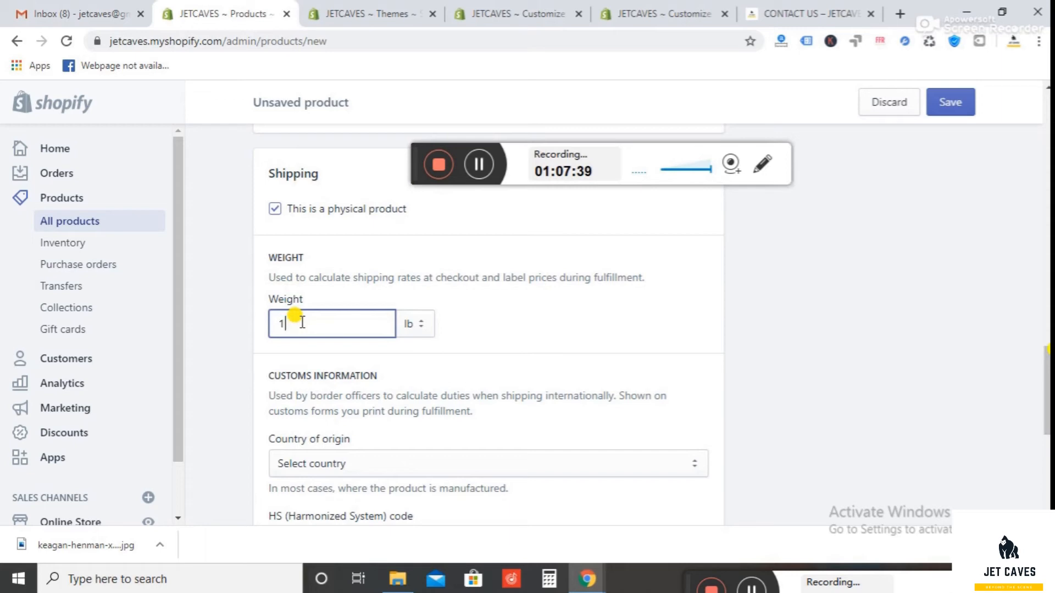
click(420, 323)
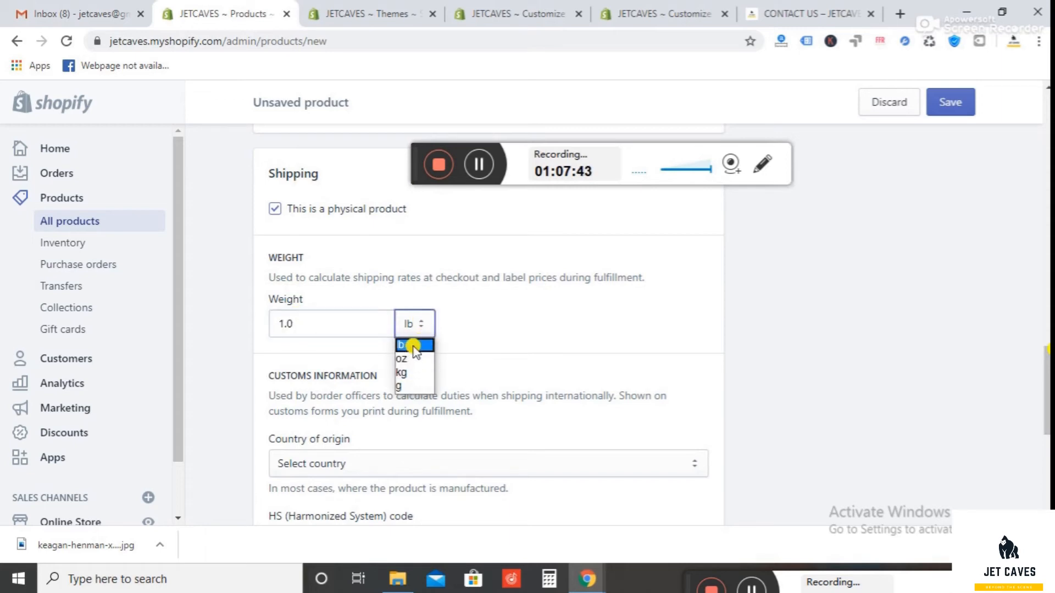
click(414, 345)
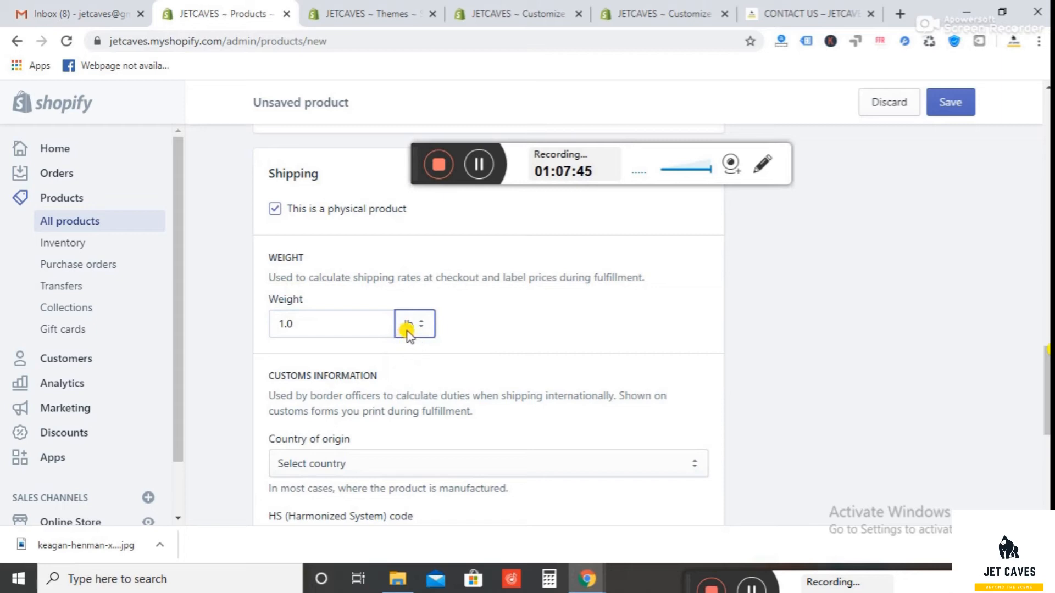
Step: Set the country of origin in the customs information to India
scroll(1049, 385, down, 3)
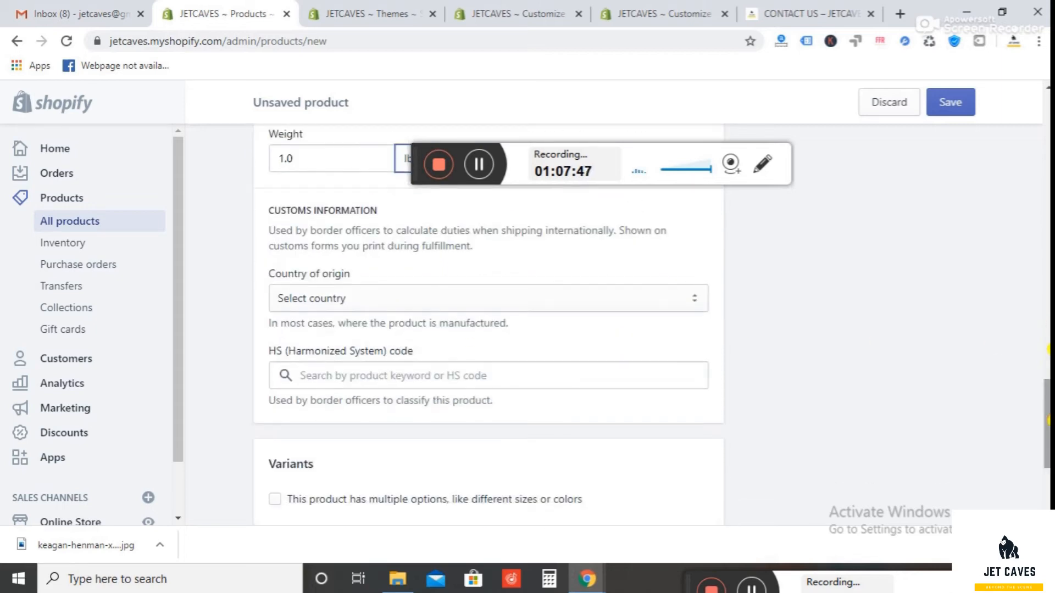
click(340, 308)
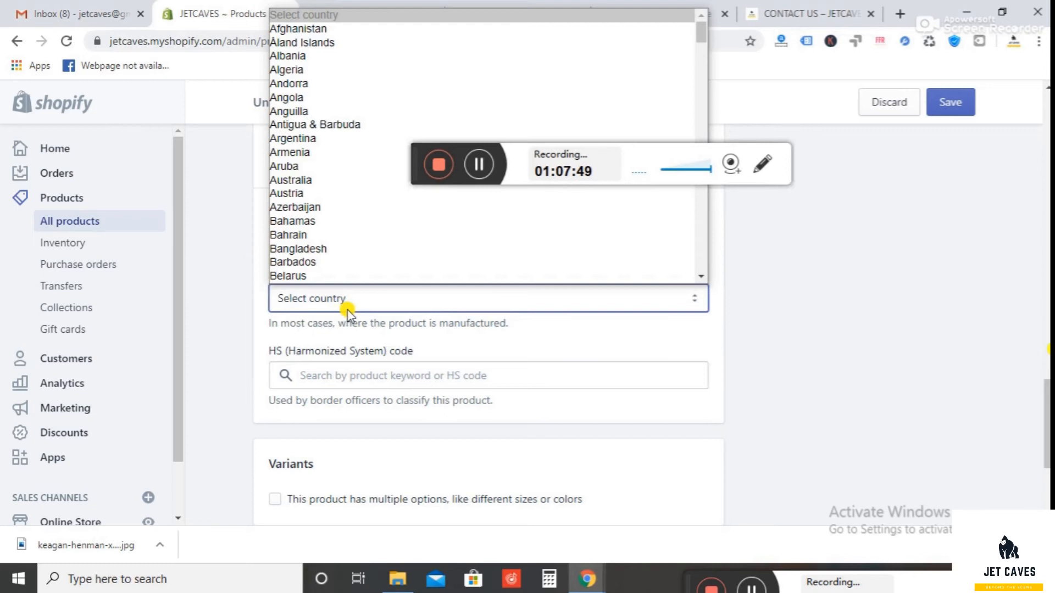
text(india)
key(Return)
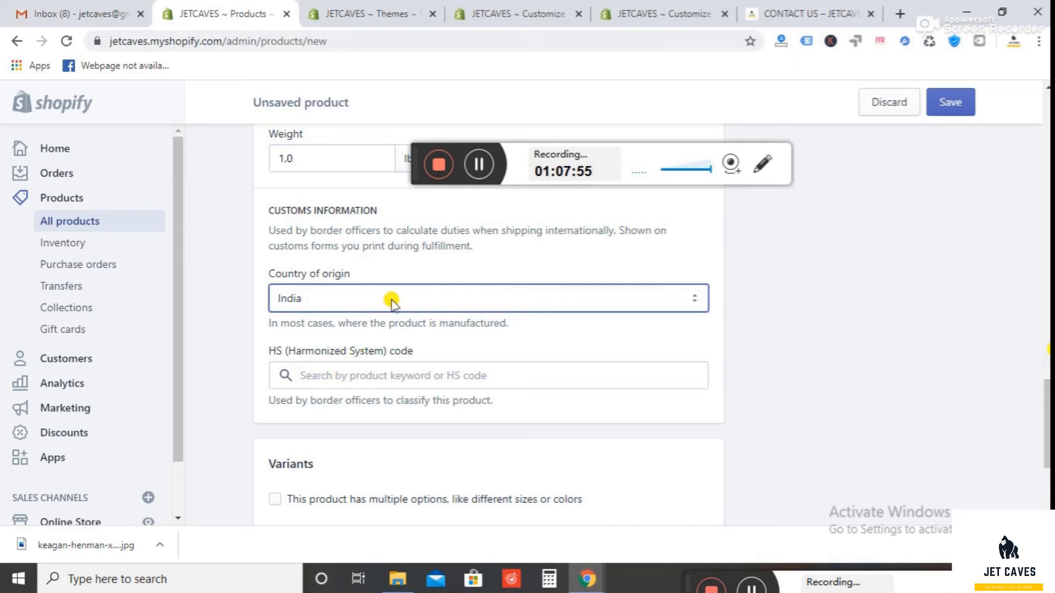
Step: Set the country of origin to United States and leave the HS code blank
click(410, 297)
text(un)
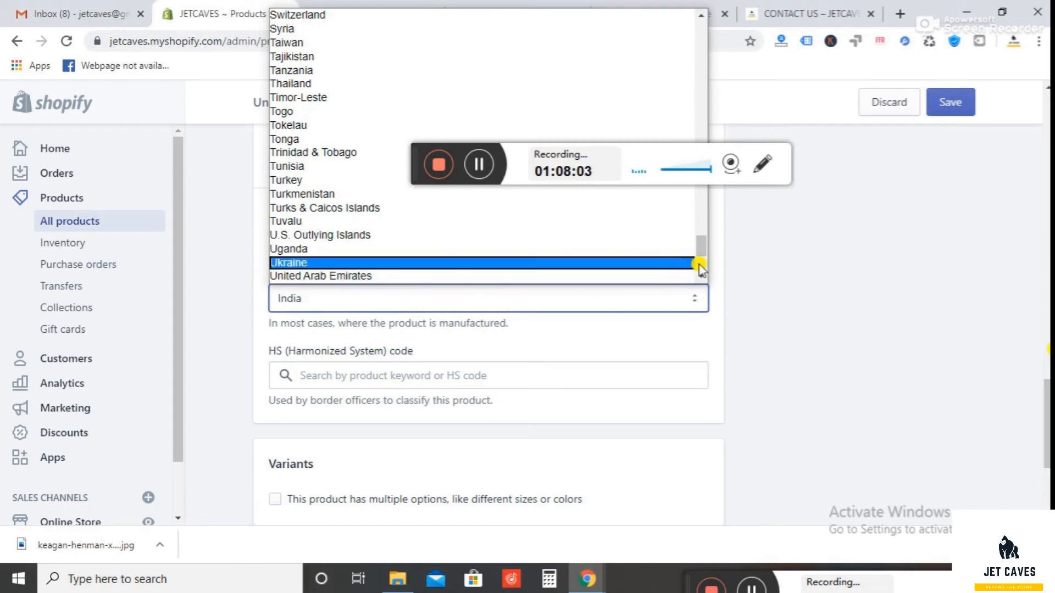
scroll(705, 277, down, 2)
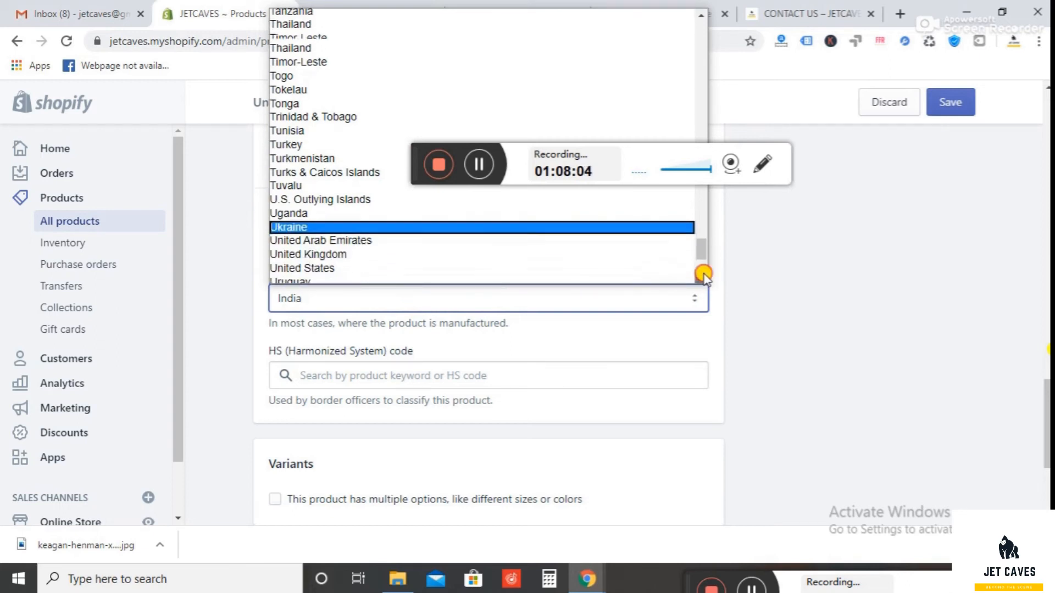
click(450, 241)
click(387, 376)
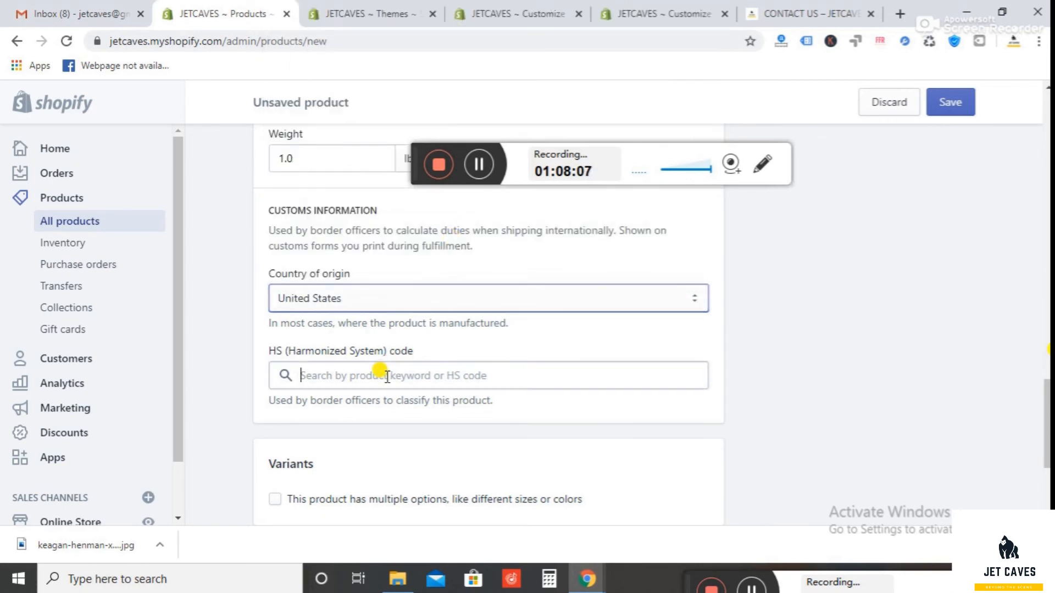
drag(1047, 417, 1046, 444)
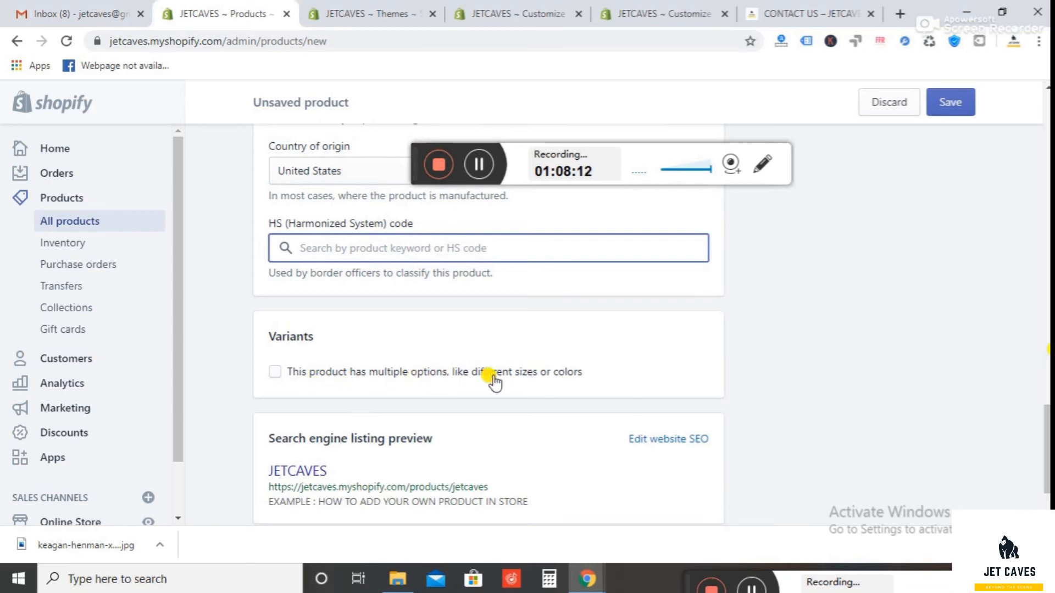
click(515, 371)
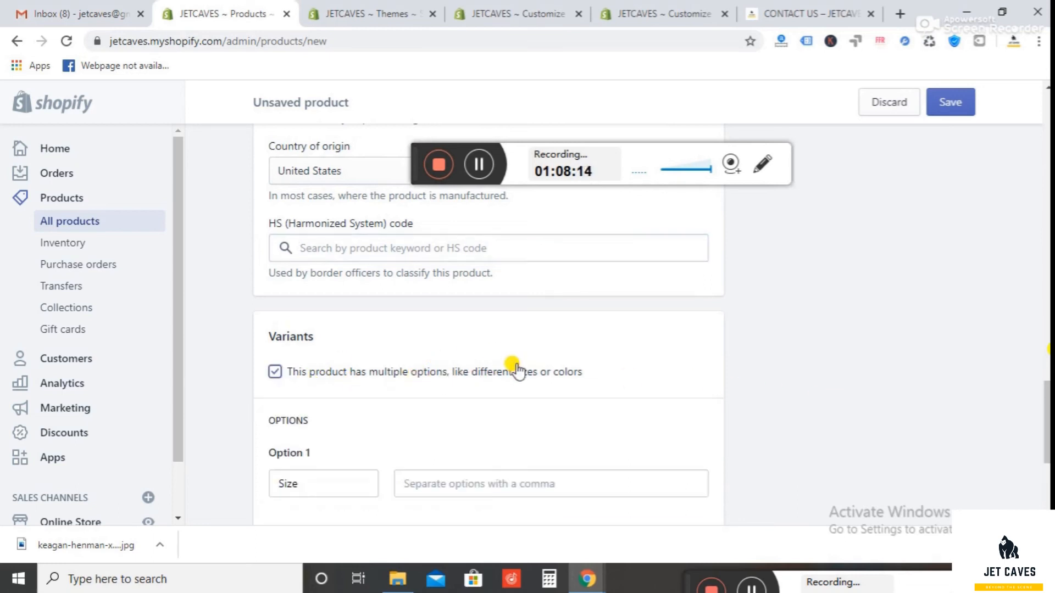
scroll(638, 374, down, 4)
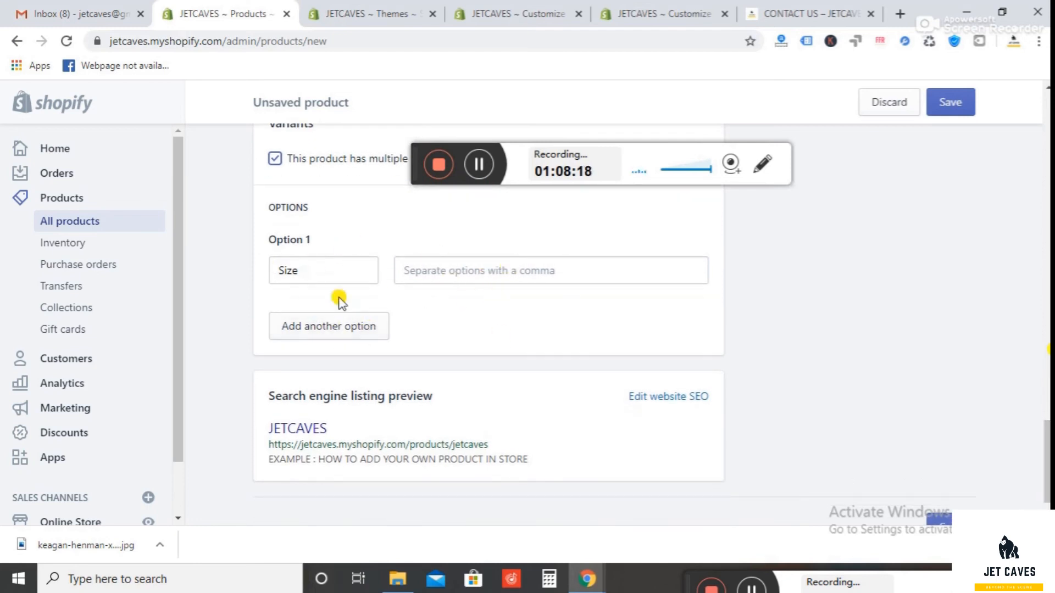
click(274, 159)
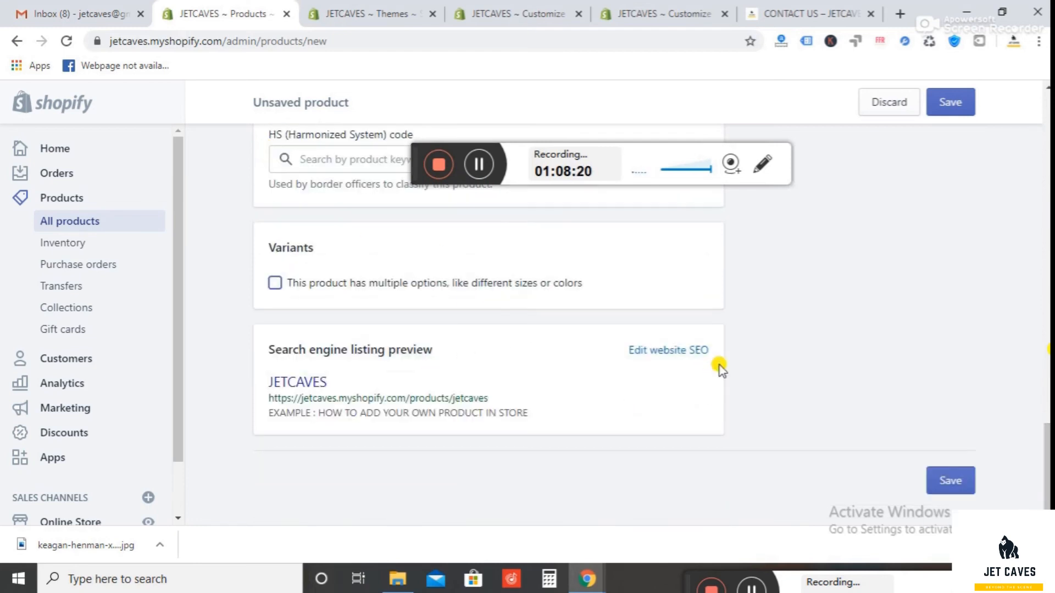
Step: Edit the search engine listing, adding the line "ADD KEY WORDS HERE FOE SEO" below the existing text of its description
click(687, 360)
scroll(549, 307, down, 2)
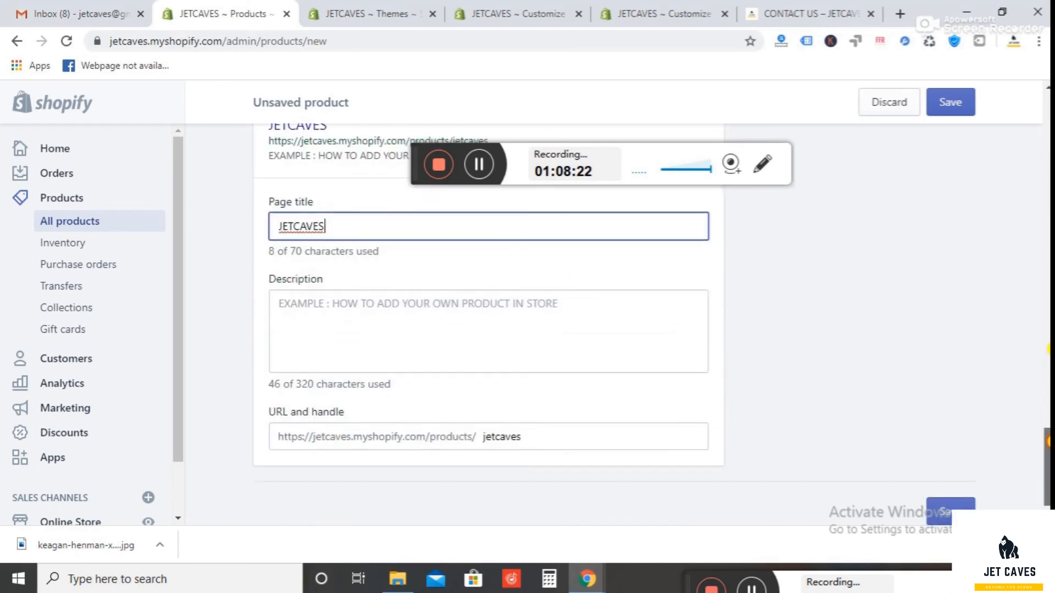
drag(318, 299, 529, 318)
click(605, 300)
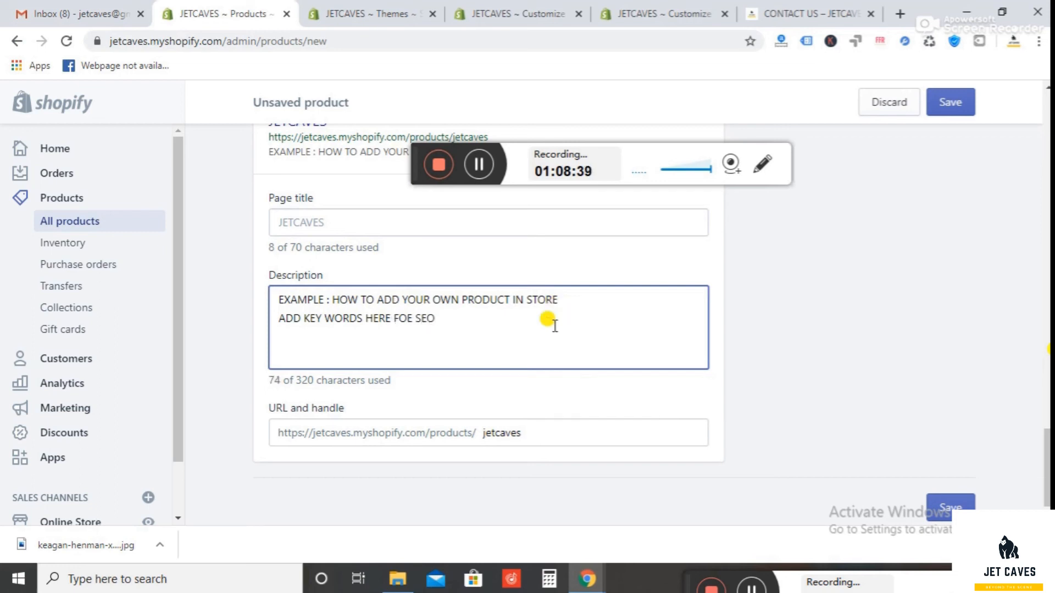
Step: Keep jetcaves as the product's URL handle and save the new product
click(525, 433)
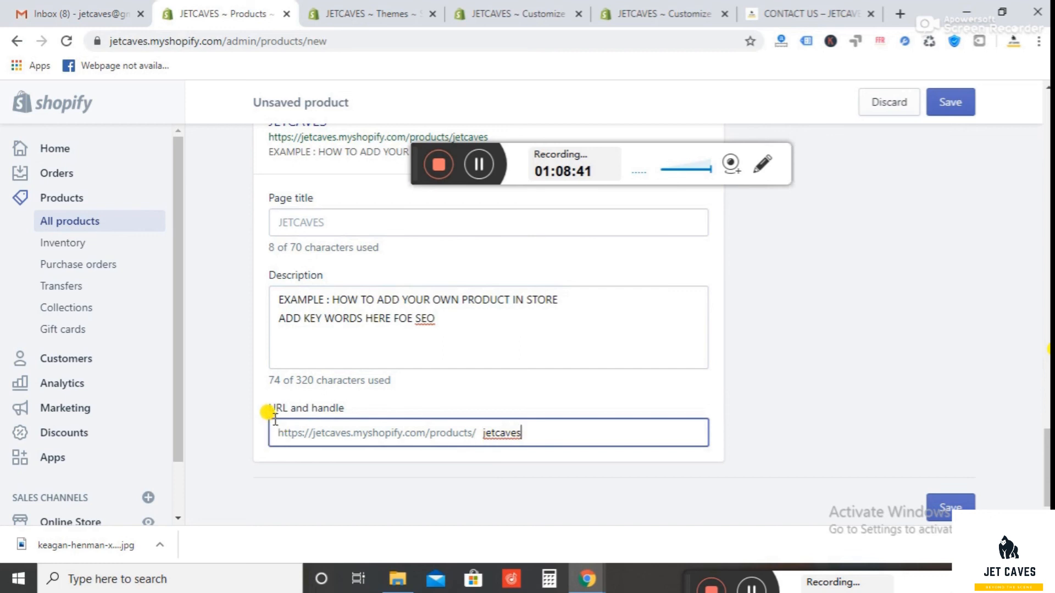
drag(273, 412, 347, 407)
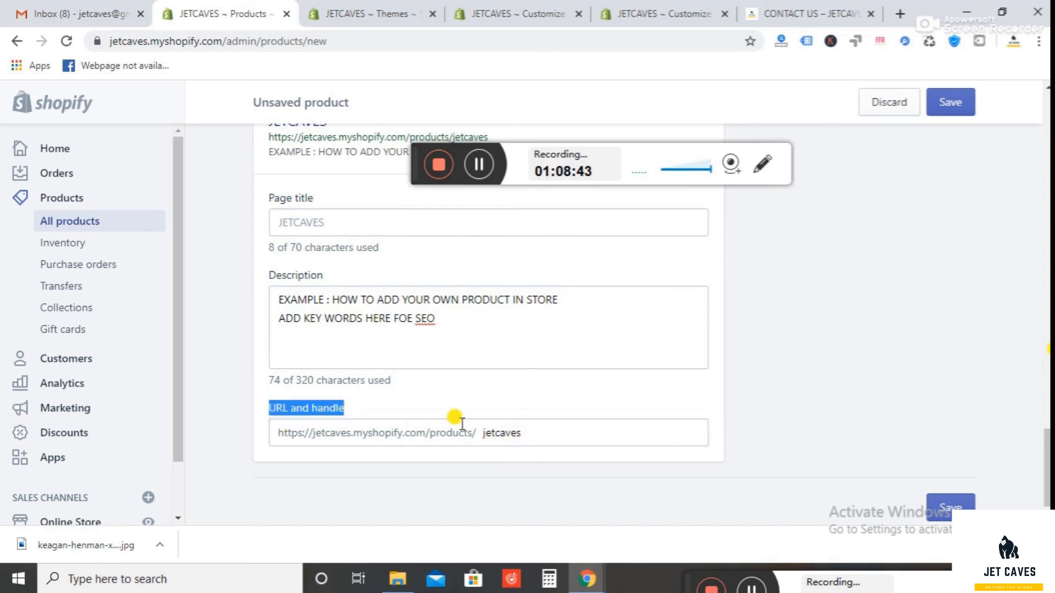
click(952, 504)
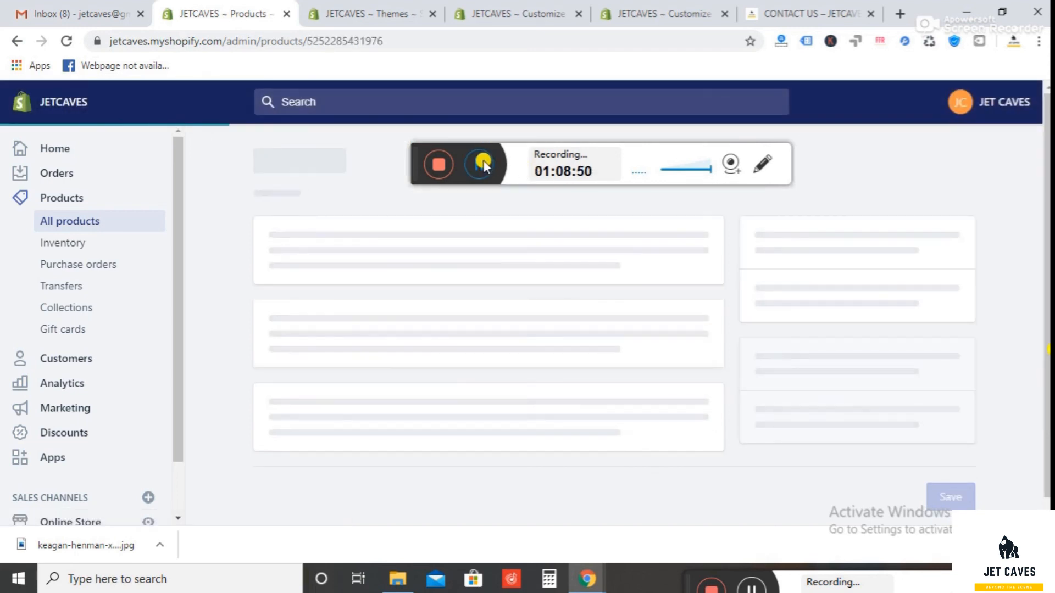
click(481, 163)
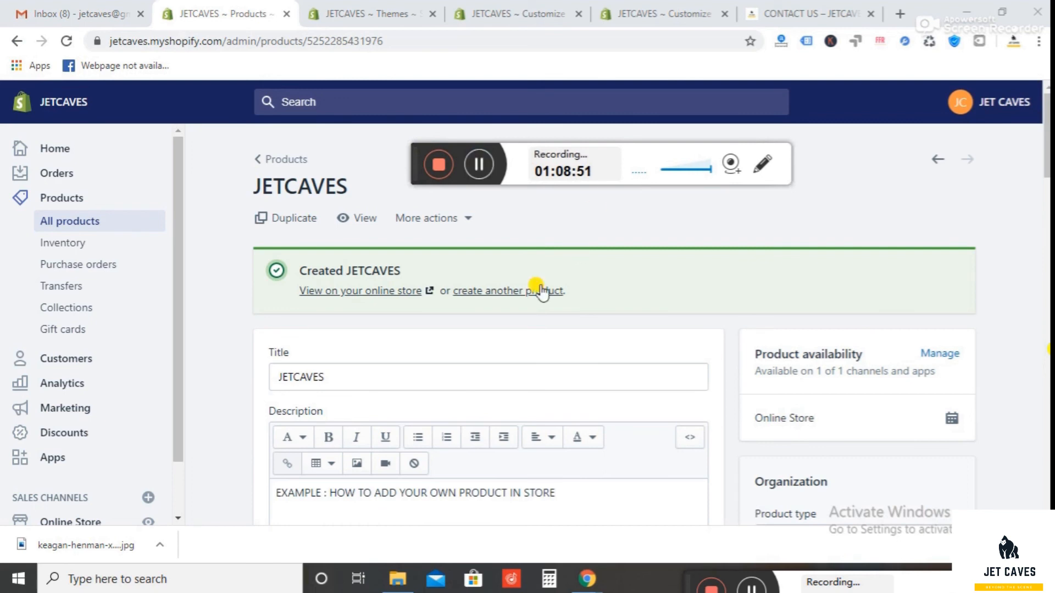
Step: Switch to the online storefront and open the JETCAVES product from its catalog
click(802, 13)
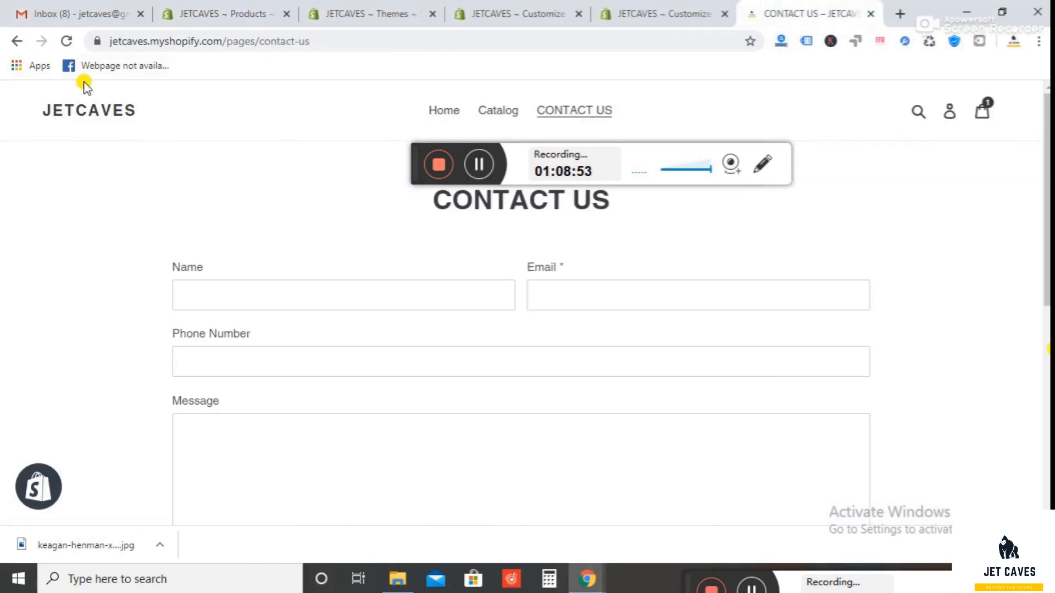
click(497, 112)
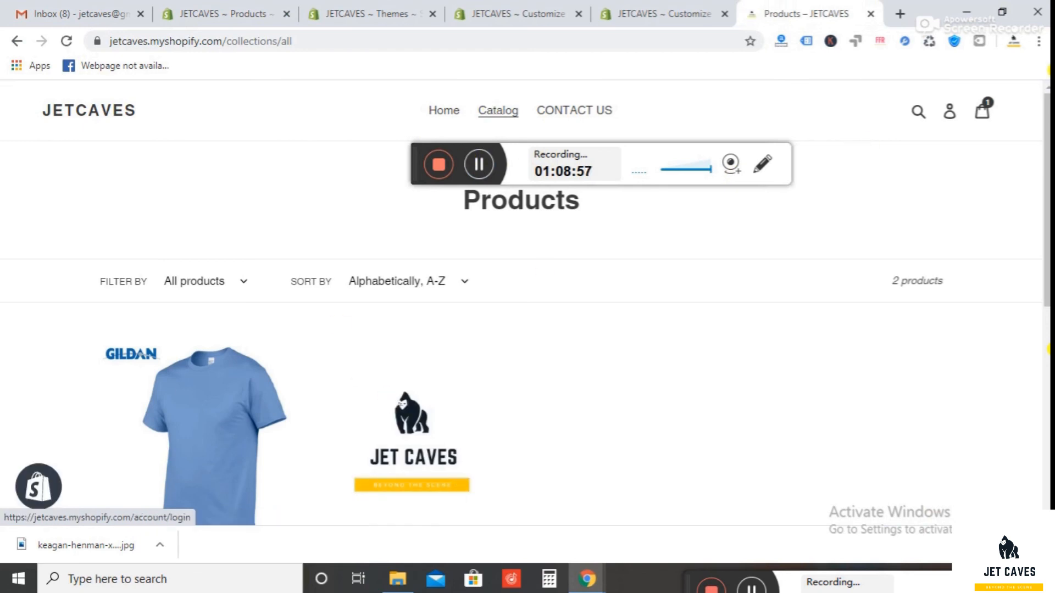
drag(1045, 126, 1046, 214)
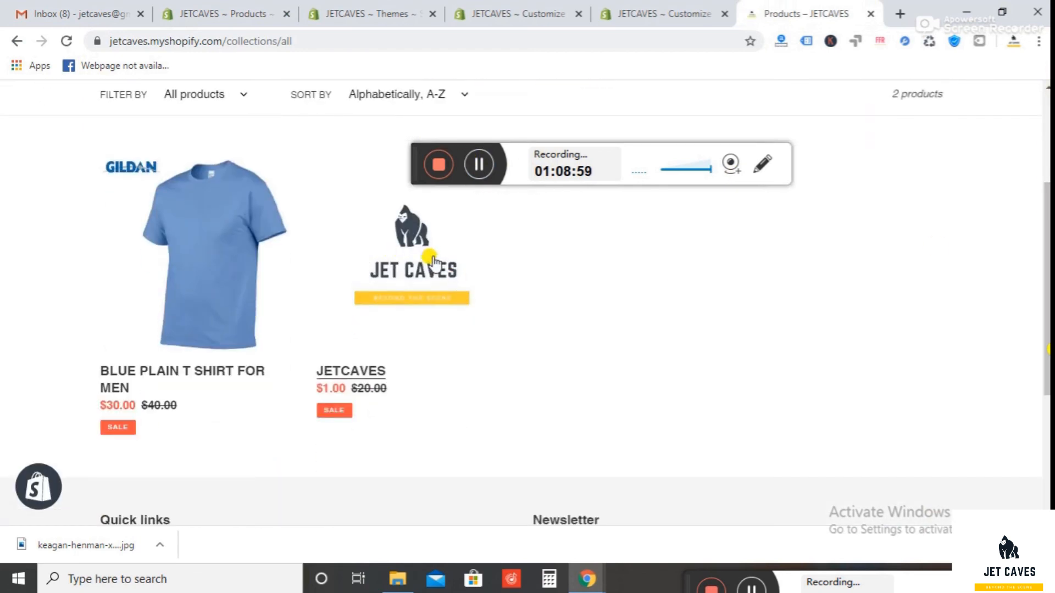
click(421, 273)
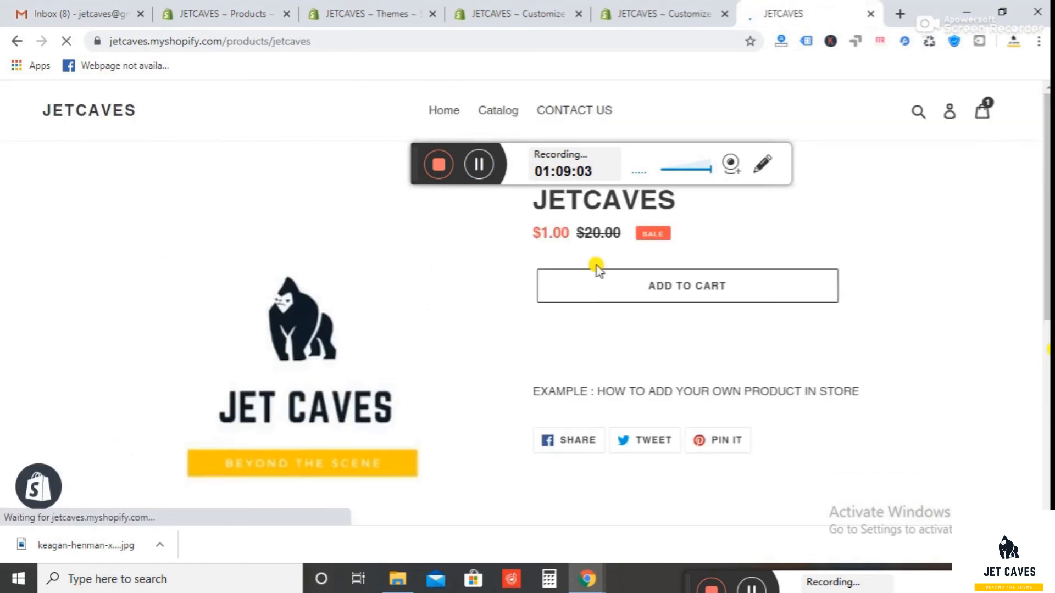
Step: Examine the JETCAVES product page on the storefront, including its sale price, compare-at price and description
drag(625, 234, 551, 231)
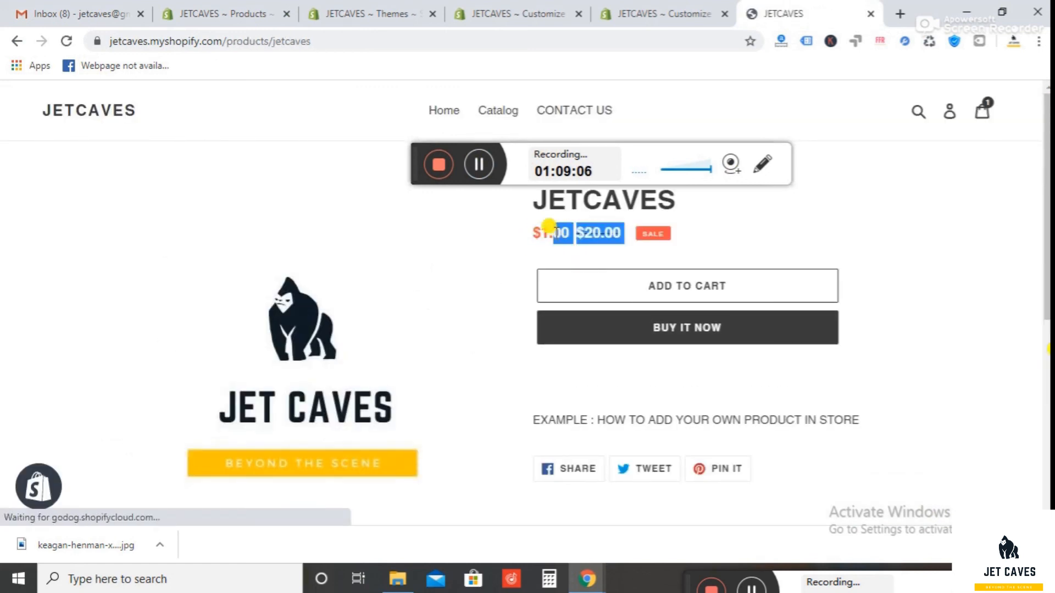
click(592, 233)
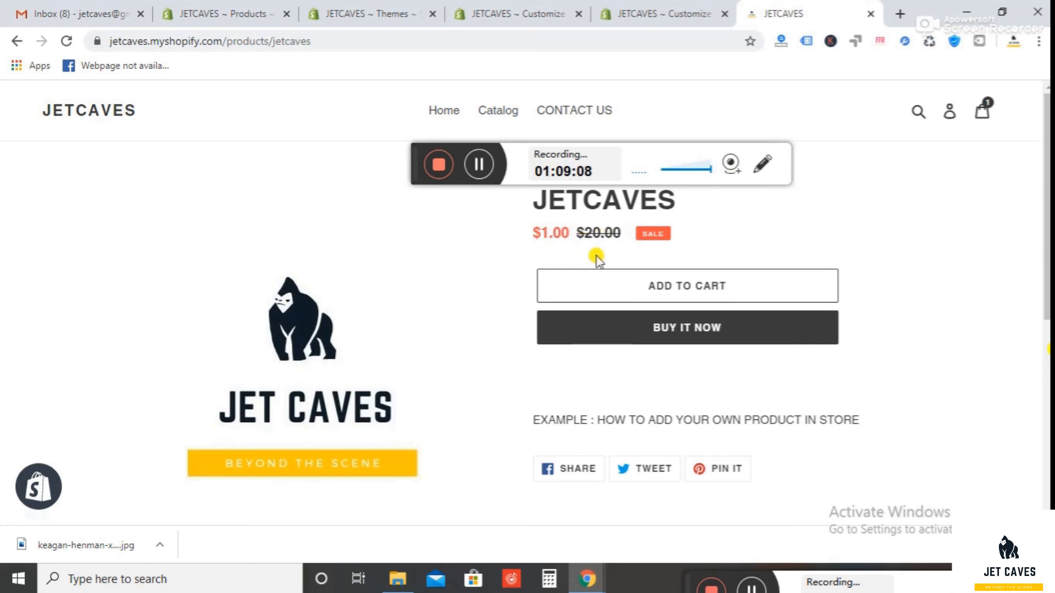
drag(1047, 314, 1045, 365)
scroll(1017, 443, down, 4)
scroll(999, 488, up, 6)
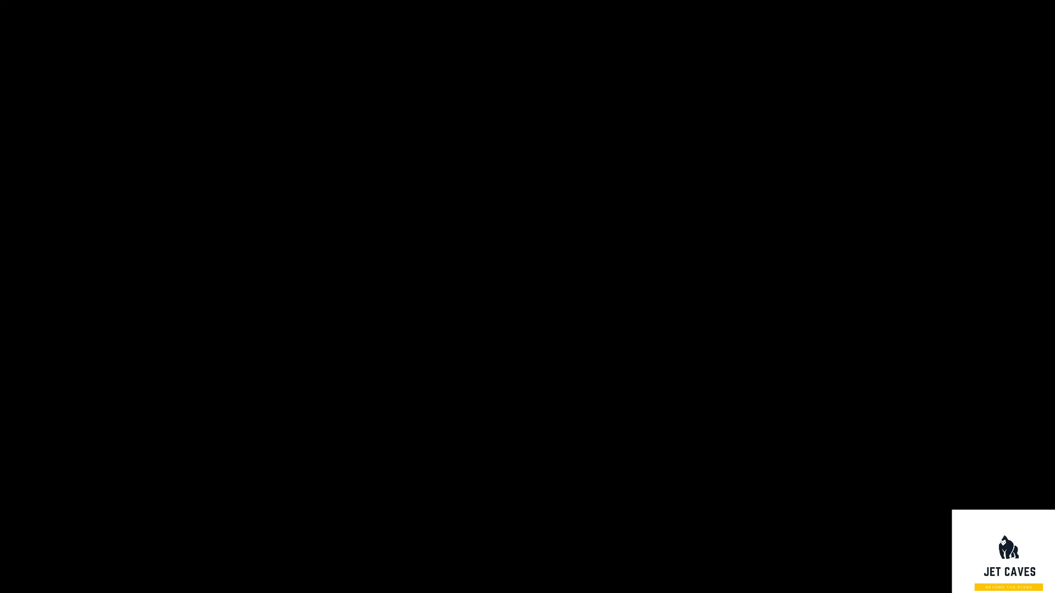